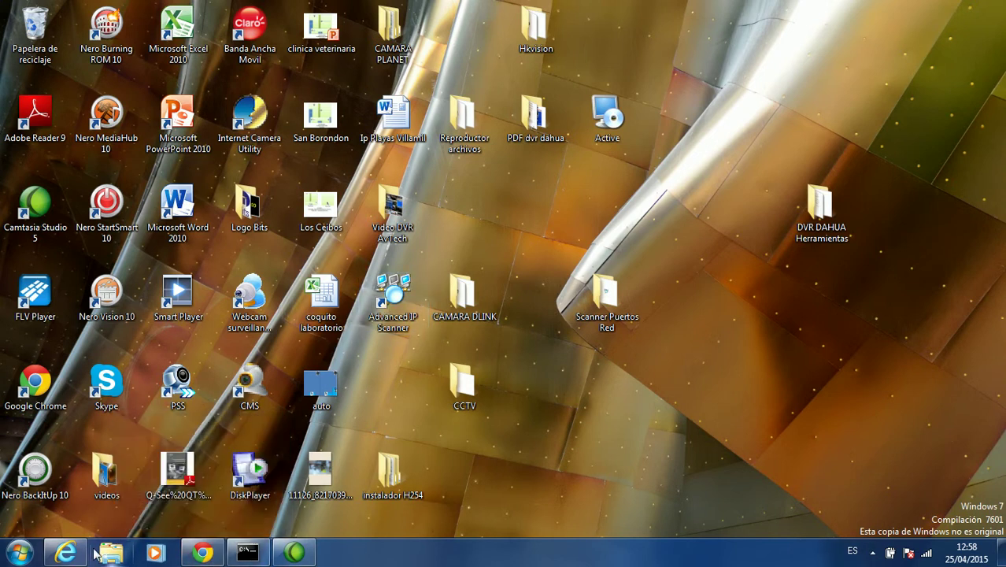
# Check the Outlook.com inbox in Chrome for the DVR alert e-mails, and minimize the browser
pyautogui.click(203, 551)
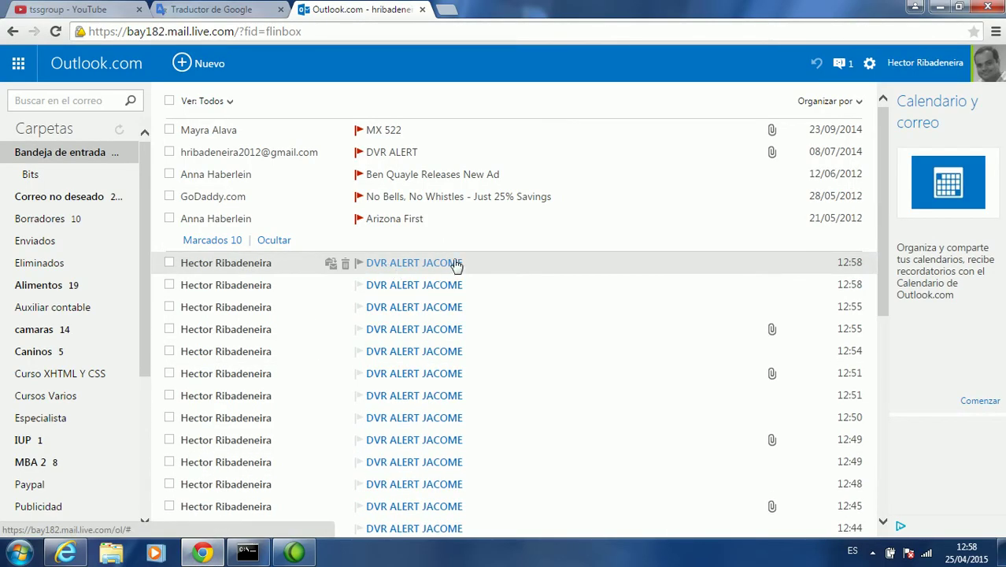
pyautogui.click(938, 9)
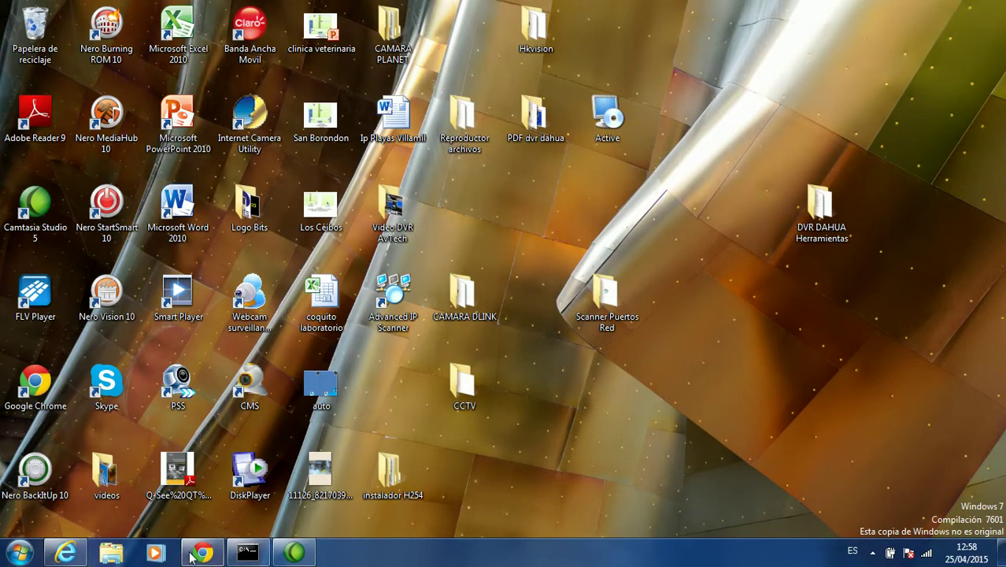
# Switch to the DVR's web interface in Internet Explorer and show the Comedor camera in the live view
pyautogui.click(67, 554)
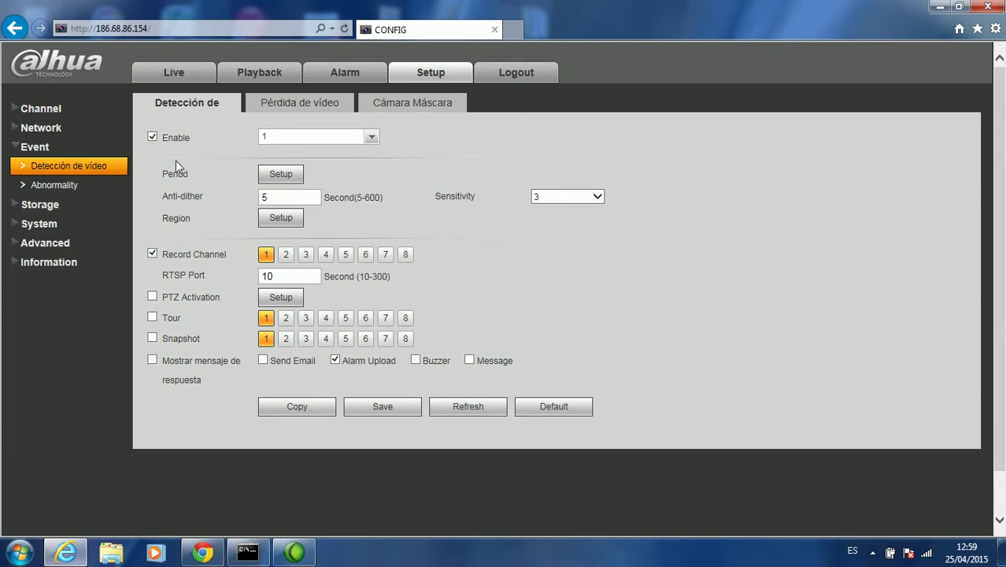
pyautogui.click(184, 78)
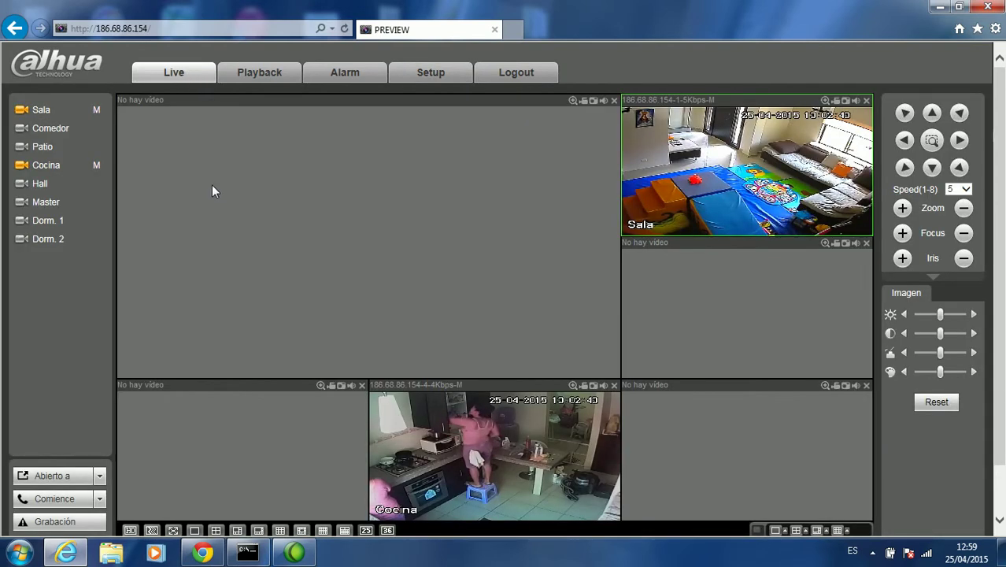
pyautogui.click(43, 147)
pyautogui.click(238, 178)
pyautogui.click(57, 129)
pyautogui.click(49, 144)
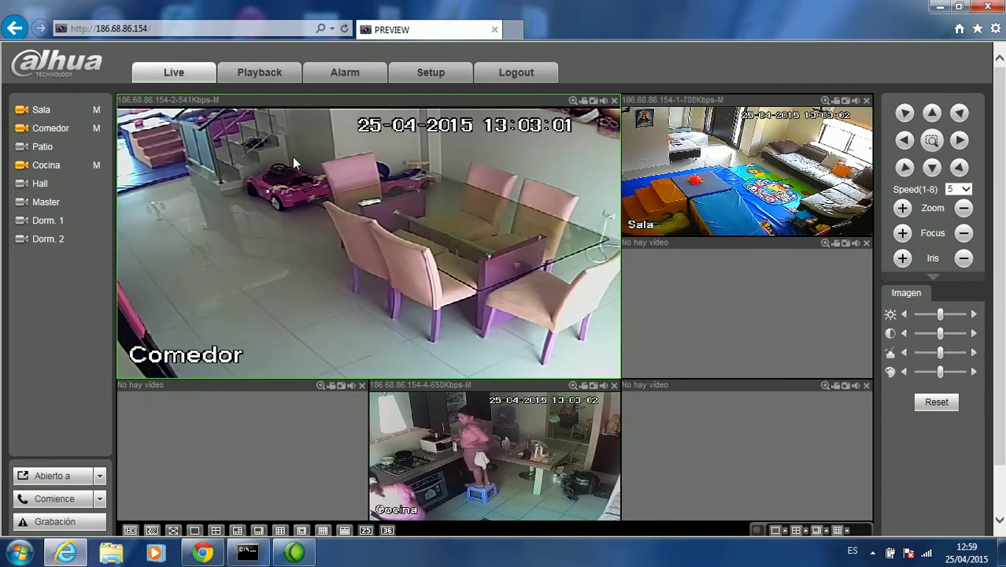
# Select the Sala camera's video window in the live view and examine its image
pyautogui.click(85, 110)
pyautogui.click(85, 109)
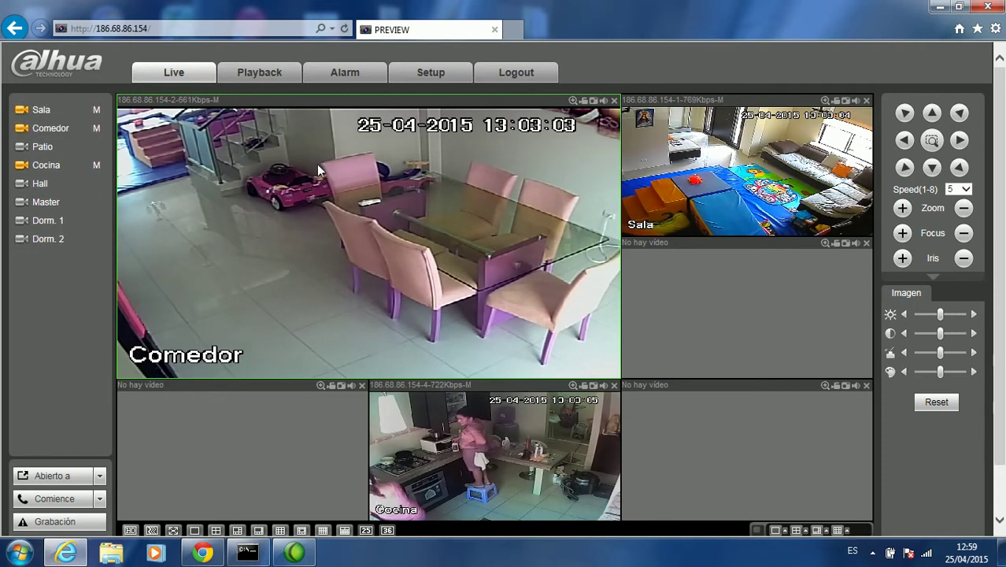
pyautogui.click(727, 137)
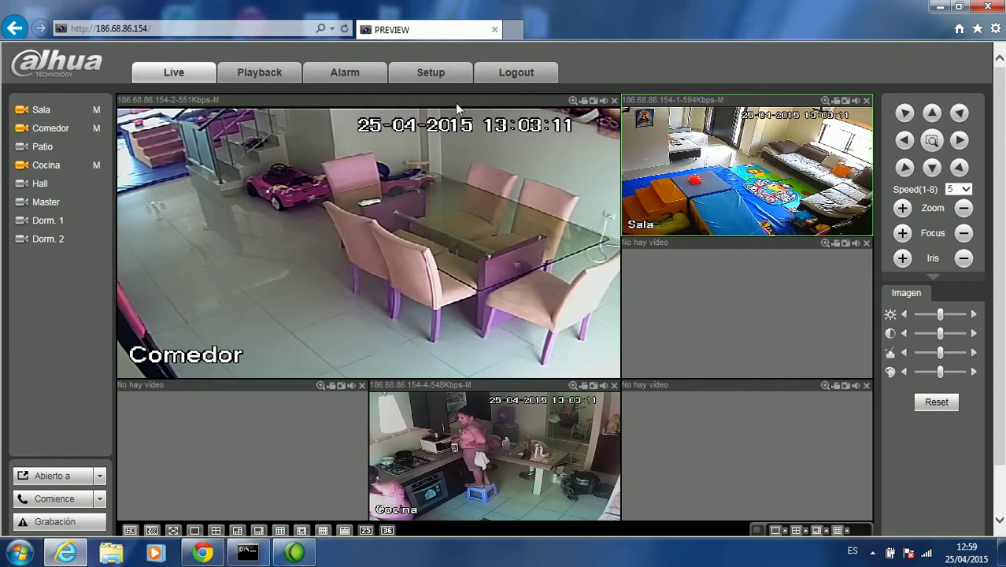
pyautogui.click(82, 112)
pyautogui.click(63, 110)
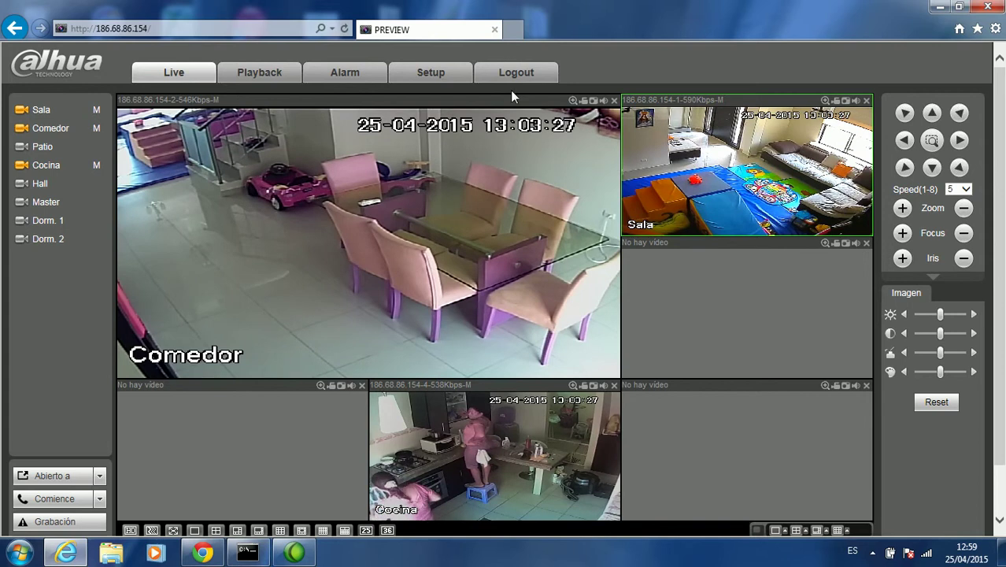
# In channel 1's video detection settings, set the first Saturday period to end at 06:00
pyautogui.click(457, 77)
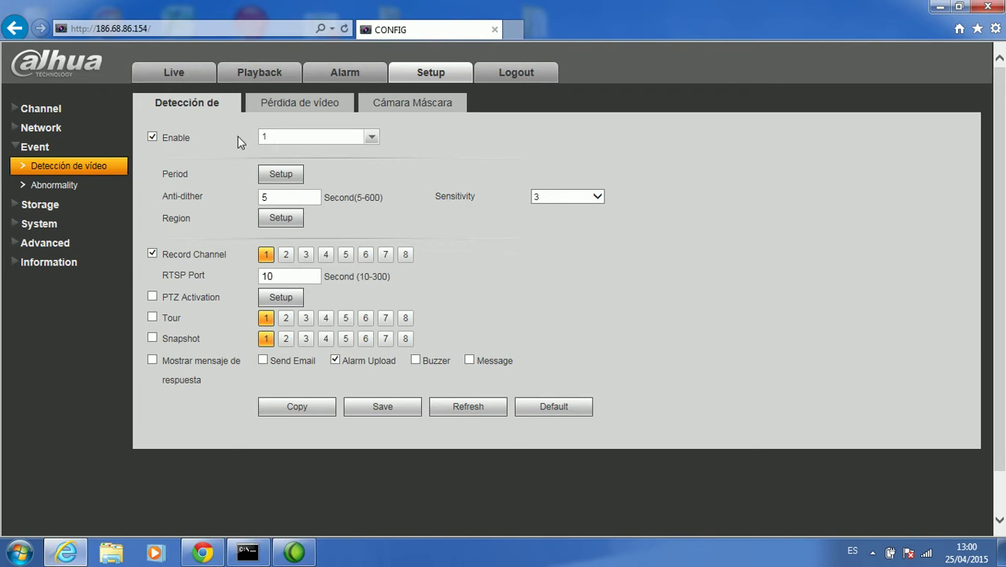
pyautogui.click(285, 174)
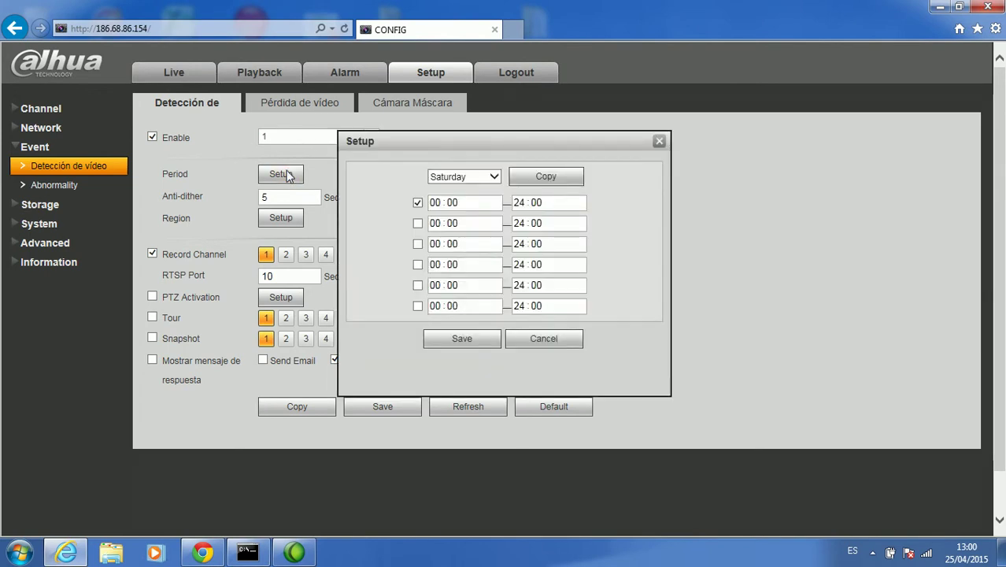
pyautogui.click(494, 177)
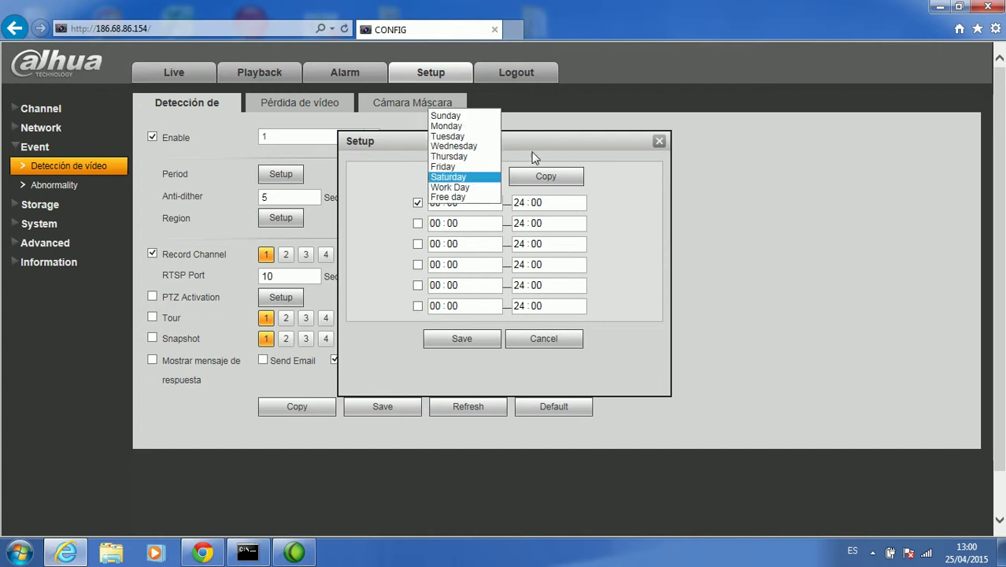
pyautogui.click(542, 147)
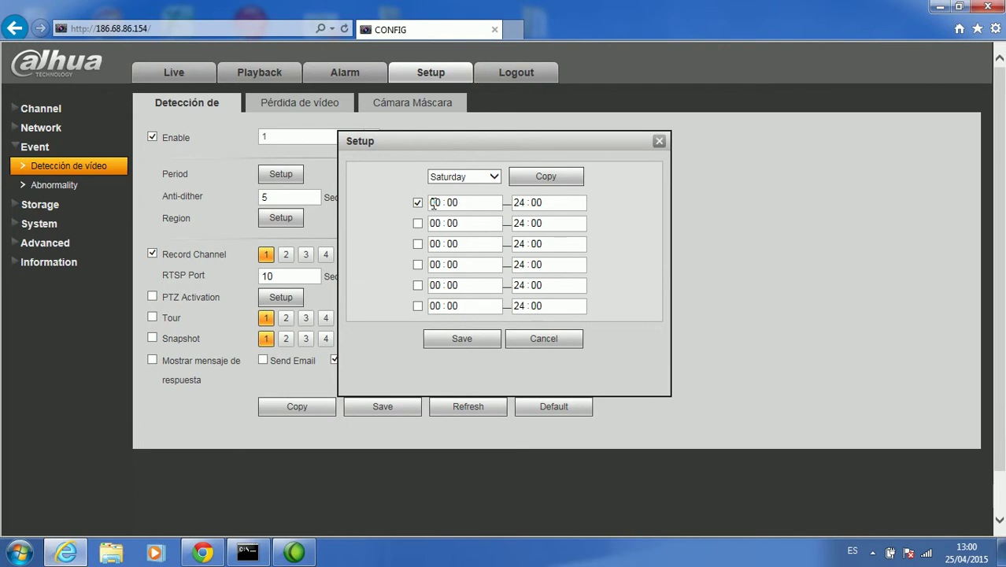
pyautogui.click(520, 203)
pyautogui.write('6')
# Set the second Saturday period to 06:00–22:00 and leave it disabled, and enable a third period from 22:00 to 24:00
pyautogui.click(417, 223)
pyautogui.click(434, 223)
pyautogui.click(418, 224)
pyautogui.click(418, 225)
pyautogui.write('6')
pyautogui.click(523, 224)
pyautogui.write('22')
pyautogui.click(418, 225)
pyautogui.click(437, 244)
pyautogui.write('22')
# Copy the Saturday detection periods to all days of the week and save the schedule
pyautogui.click(525, 175)
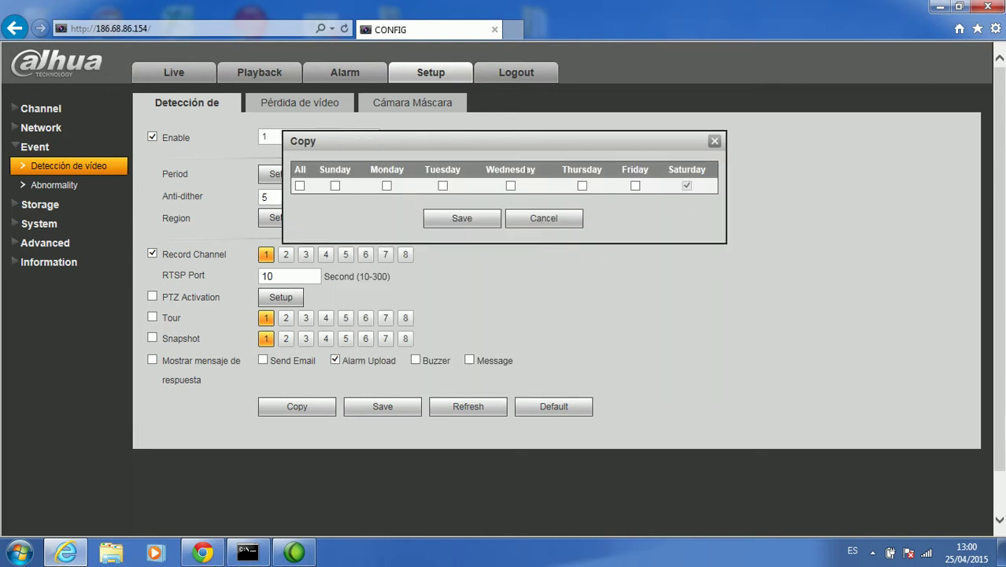
pyautogui.click(301, 186)
pyautogui.click(477, 222)
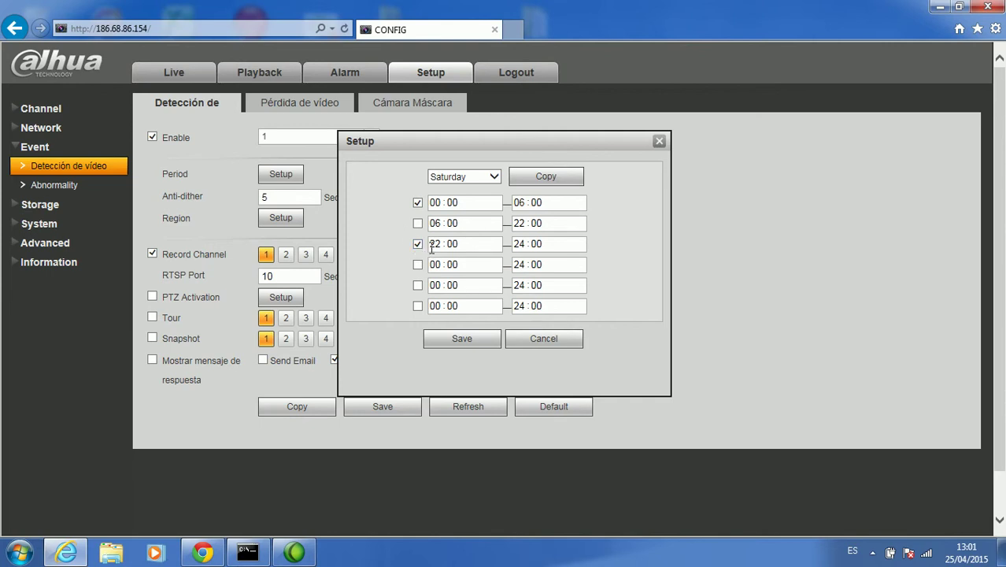
pyautogui.click(458, 341)
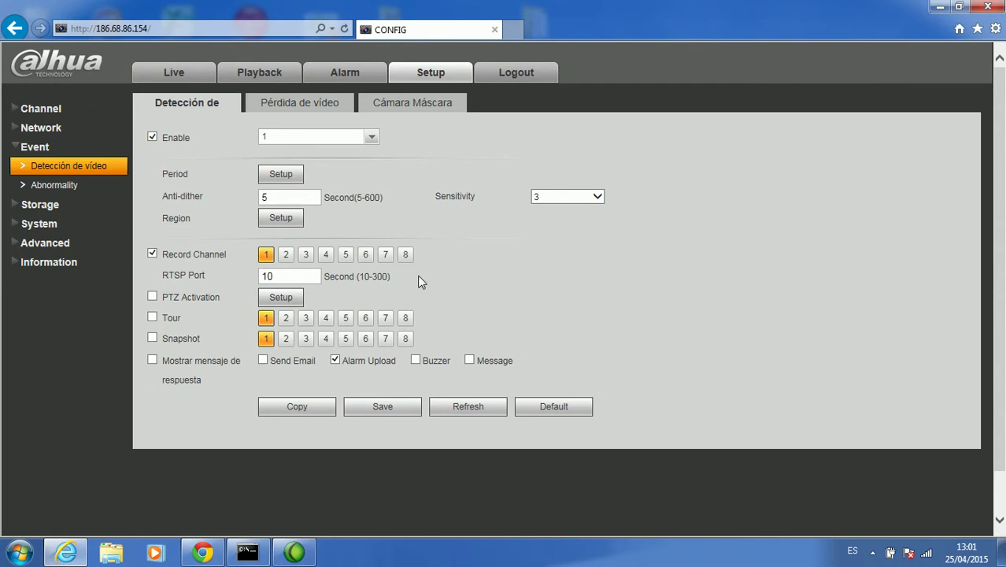
# Clear the grid cells over the doorway at the back of the Sala image in the detection region, and save the region
pyautogui.click(278, 219)
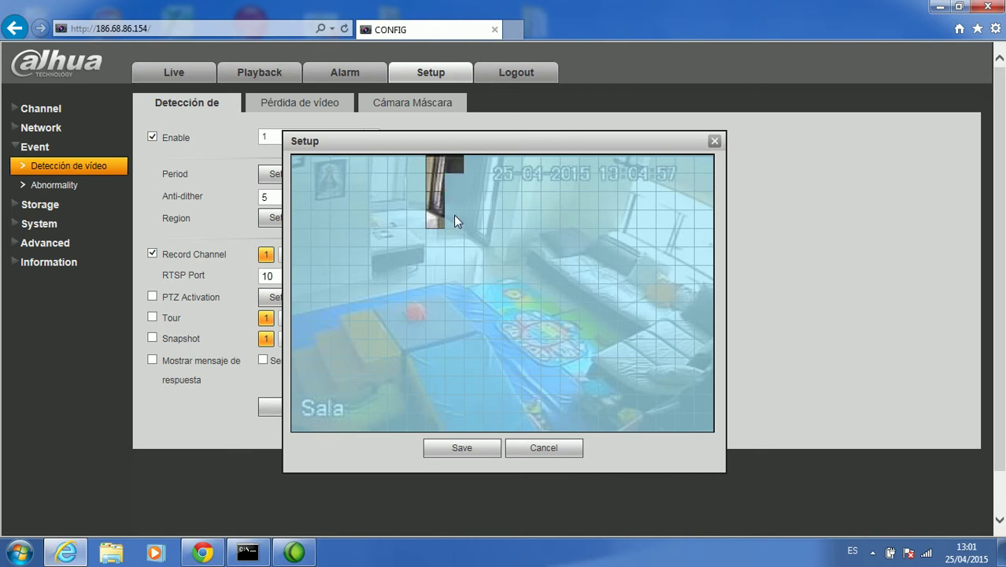
pyautogui.moveTo(453, 250); pyautogui.dragTo(453, 274)
pyautogui.click(475, 259)
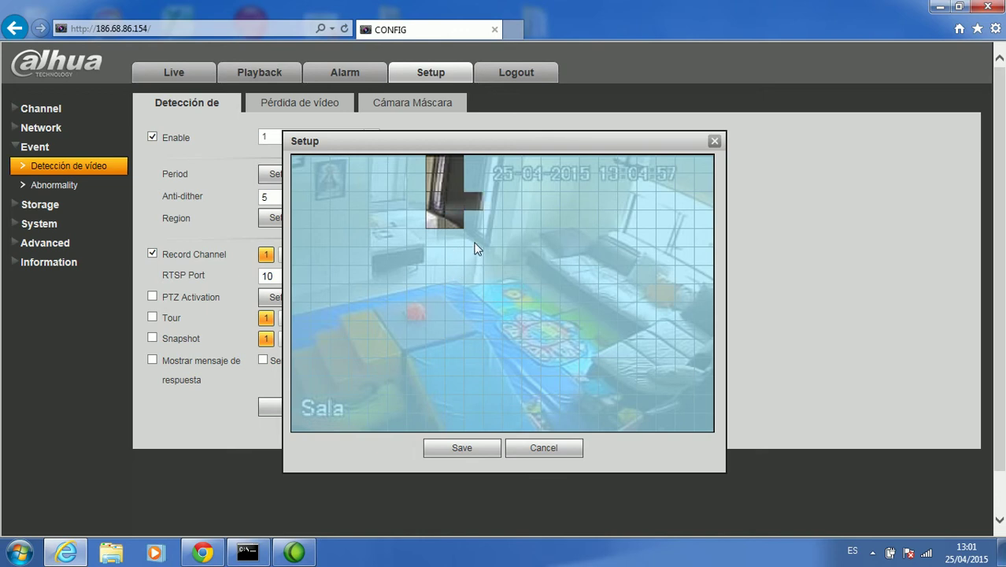
pyautogui.click(476, 246)
pyautogui.click(476, 220)
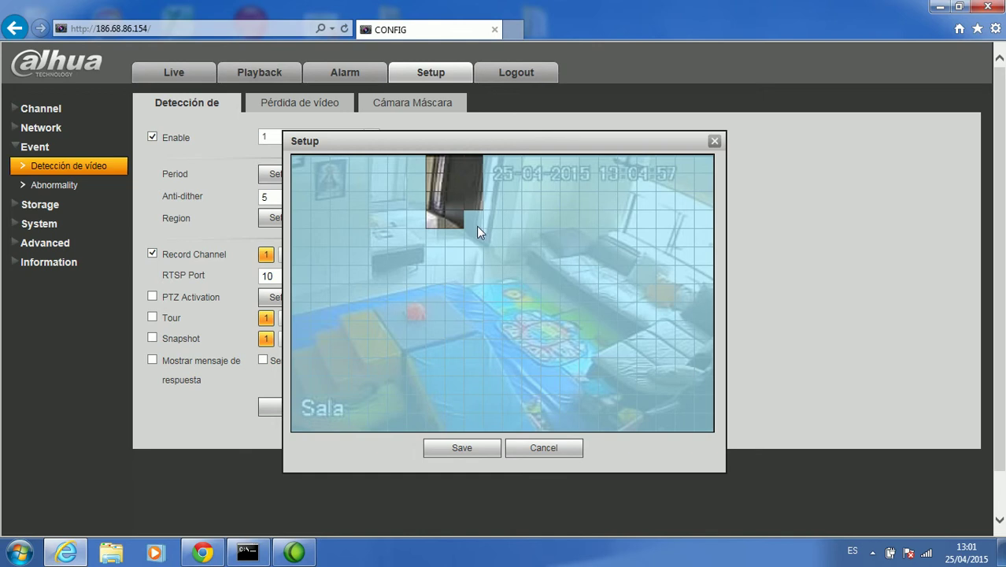
pyautogui.click(473, 274)
pyautogui.click(453, 449)
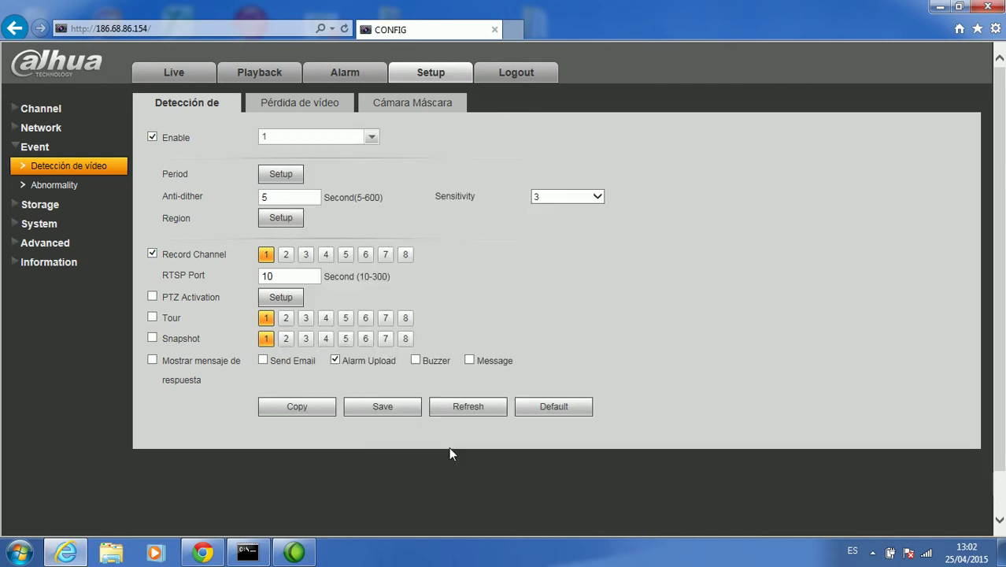
# Enable Snapshot and Send Email for channel 1's video detection with sensitivity 3, and save the settings
pyautogui.click(152, 340)
pyautogui.click(263, 361)
pyautogui.click(378, 411)
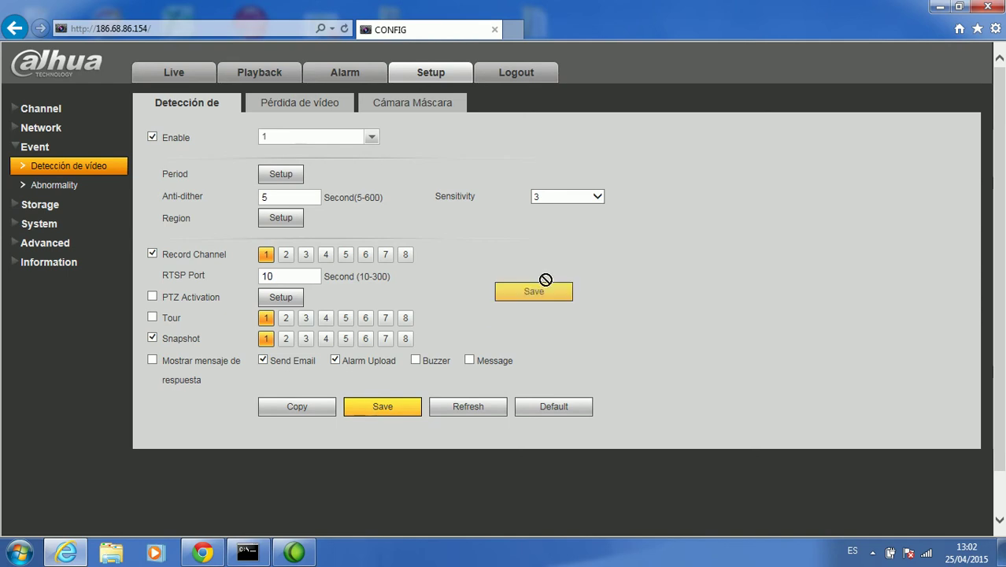
pyautogui.click(596, 197)
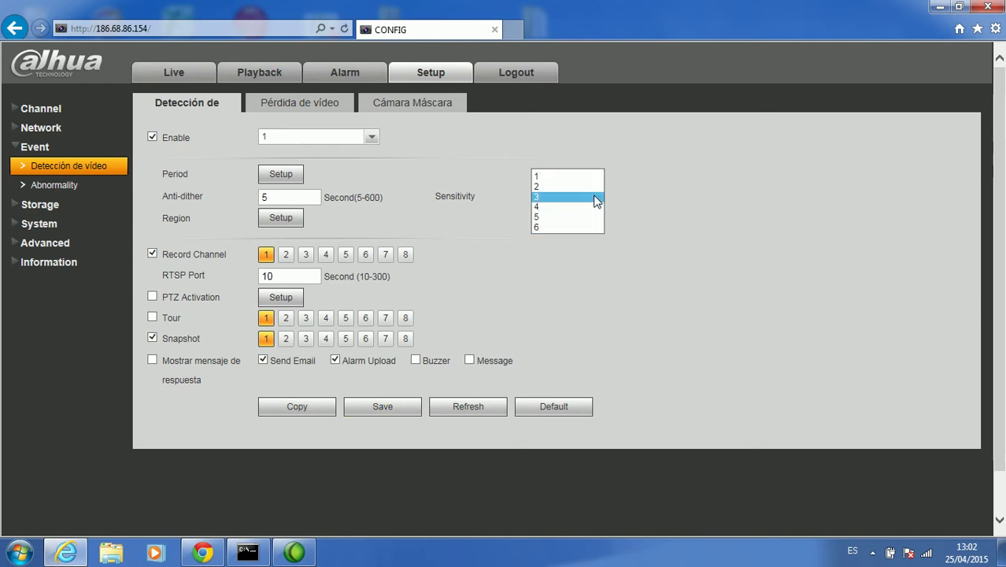
pyautogui.click(596, 199)
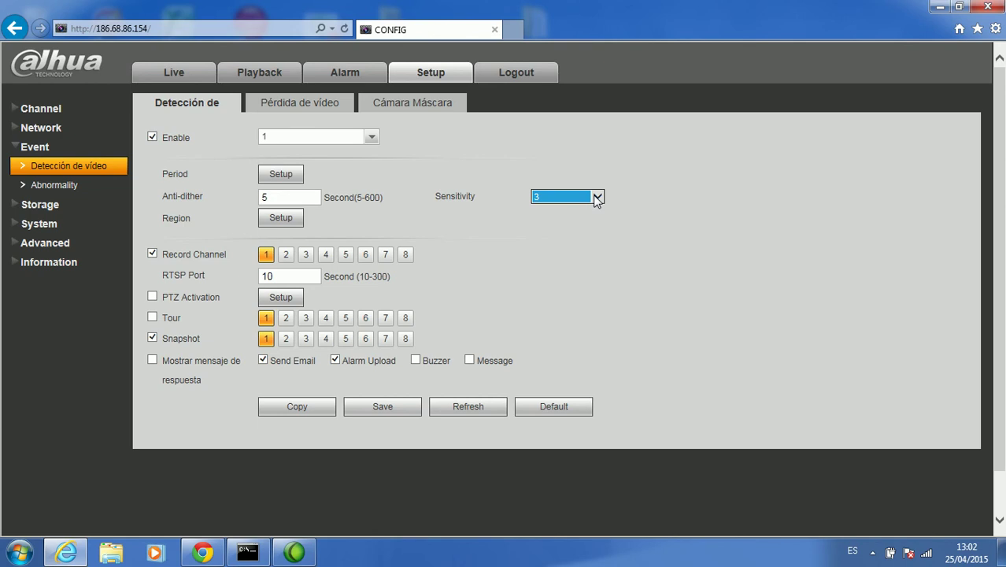
pyautogui.click(381, 409)
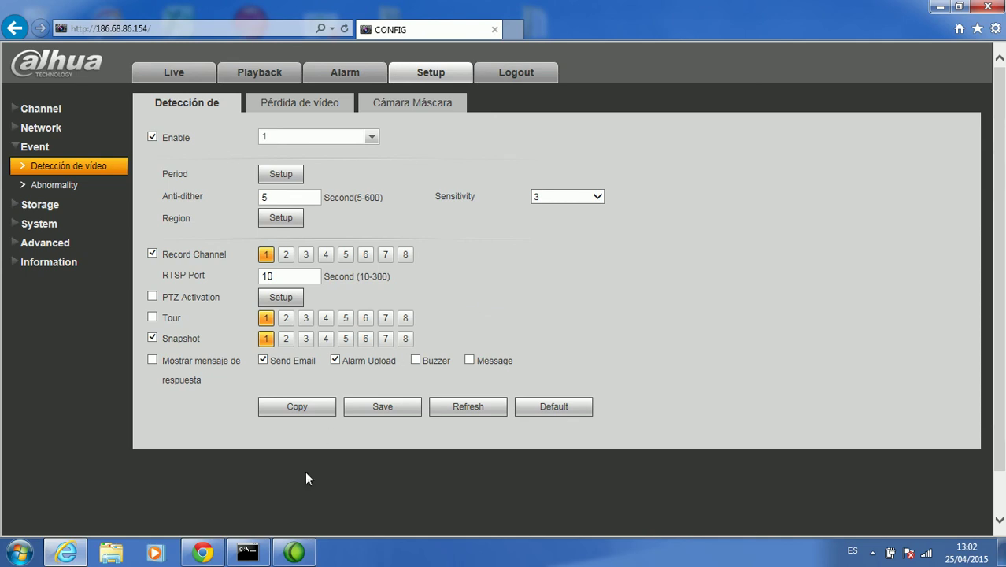
# Switch to Camtasia Studio, open its recorder and stop the running screen capture
pyautogui.click(291, 554)
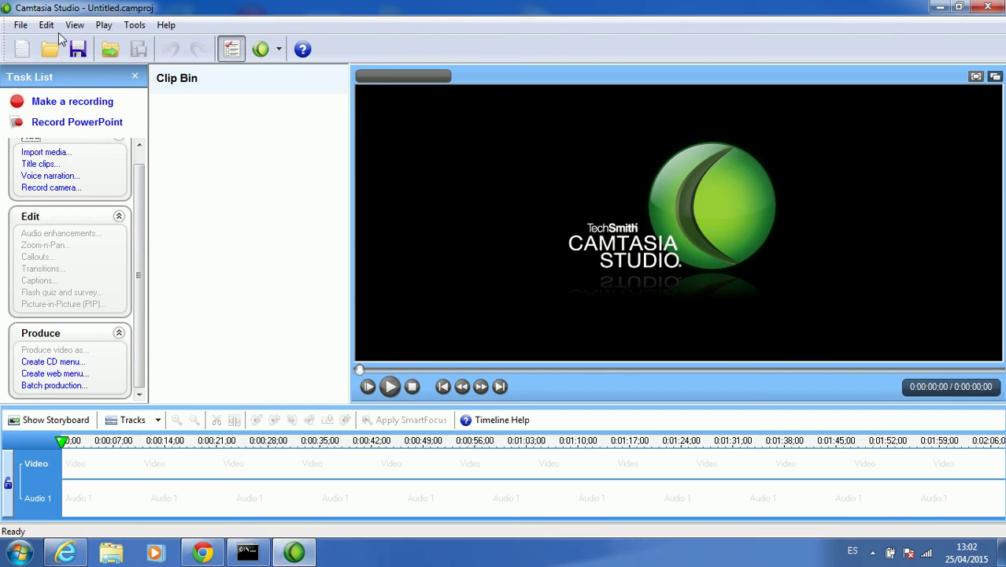
pyautogui.click(98, 102)
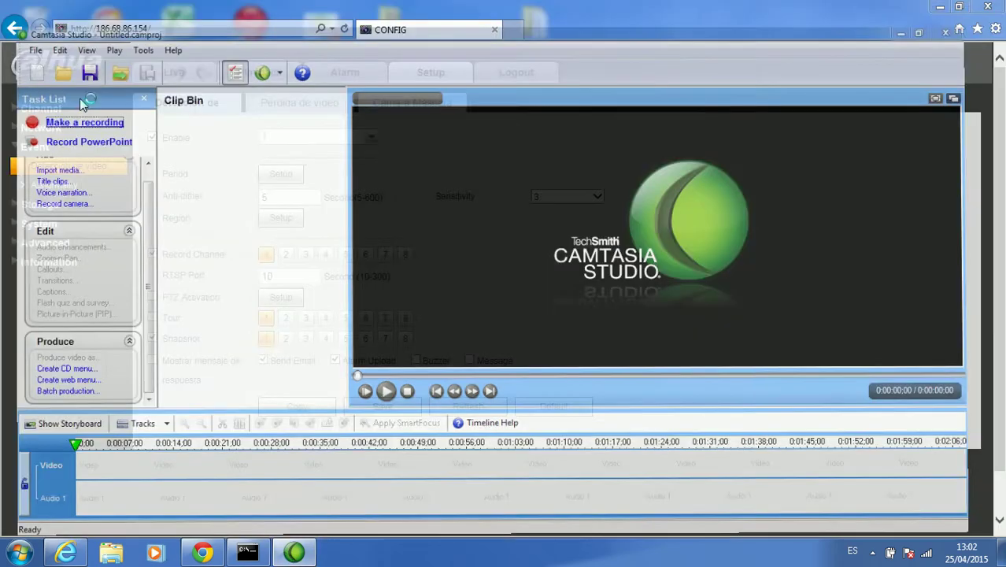
pyautogui.click(302, 163)
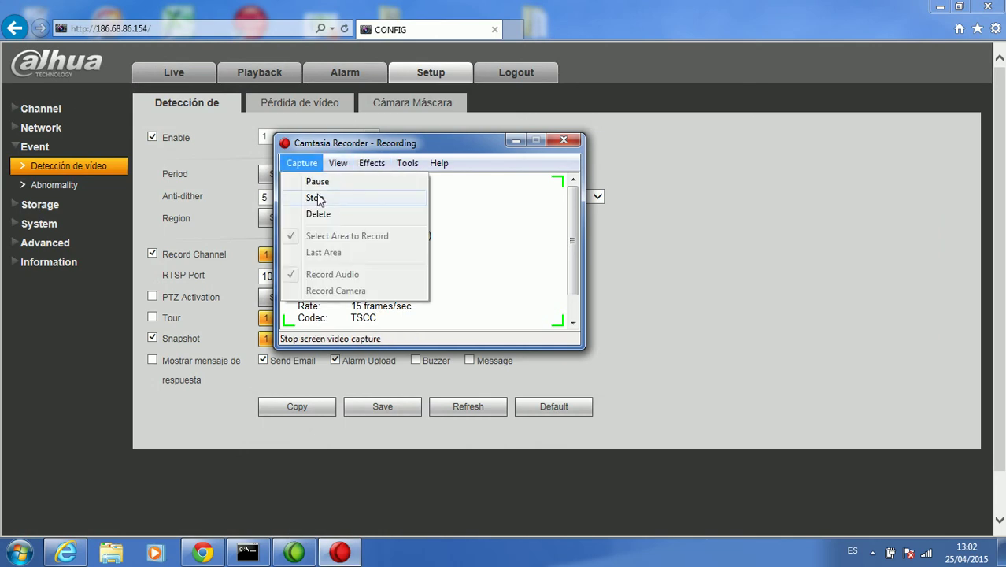